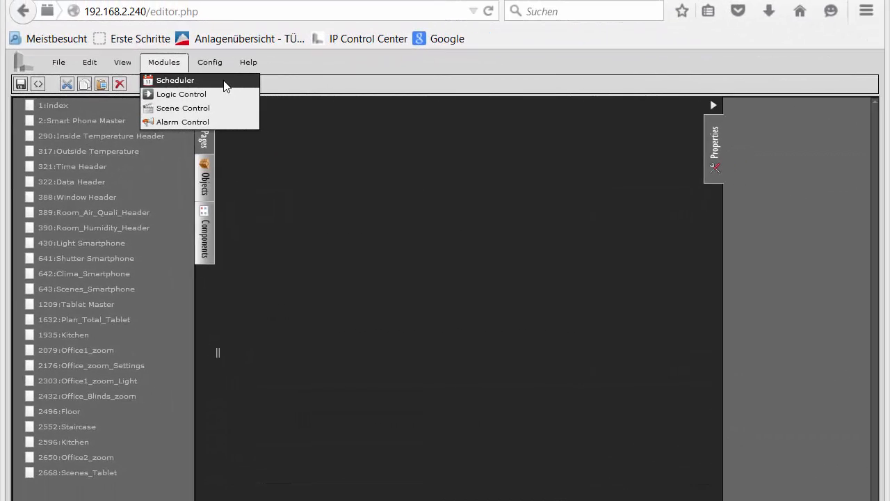
- Open the Scheduler module and expand the group addresses down to 3:Heizung Konferenz under 1:Trainingskoffer
click(225, 82)
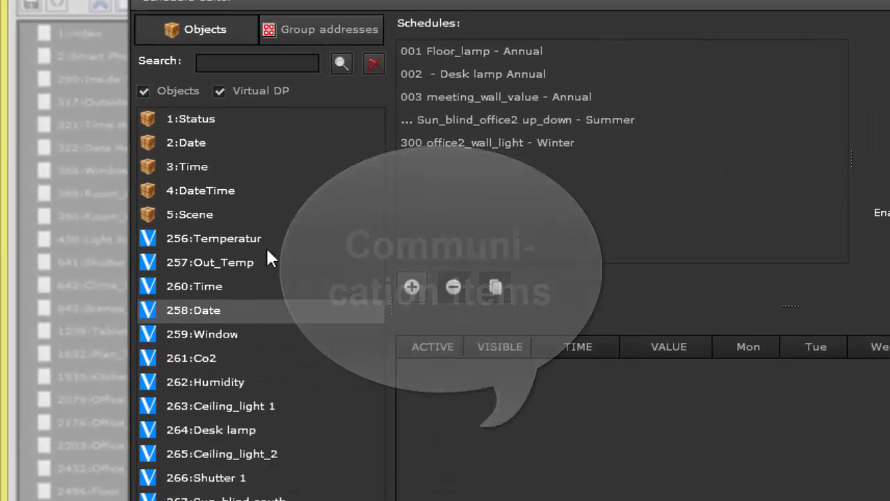
click(299, 33)
click(160, 96)
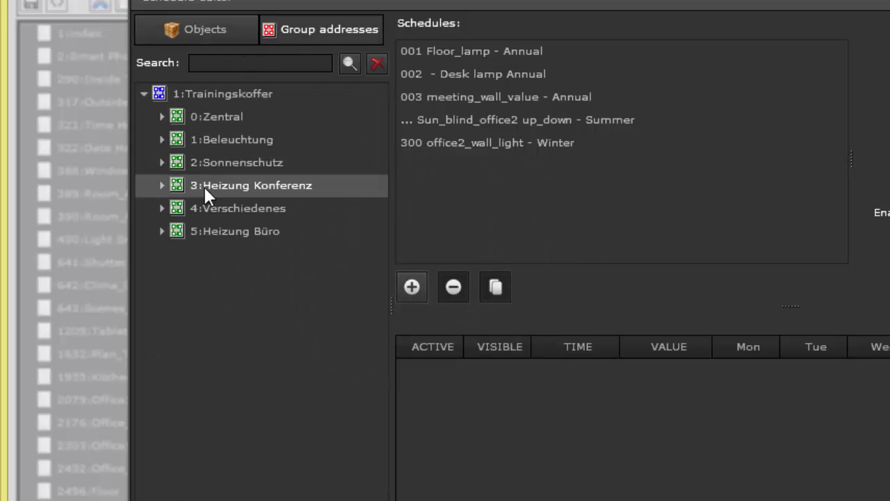
click(162, 185)
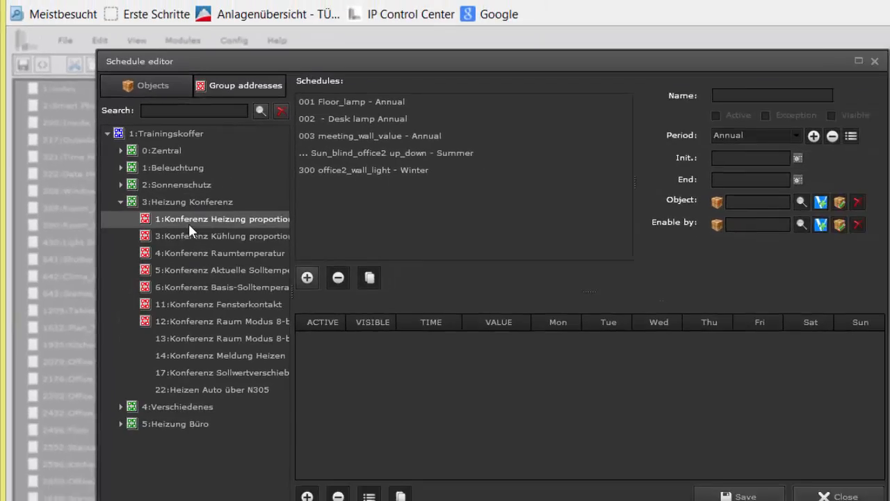
drag(281, 208, 304, 219)
drag(203, 230, 371, 419)
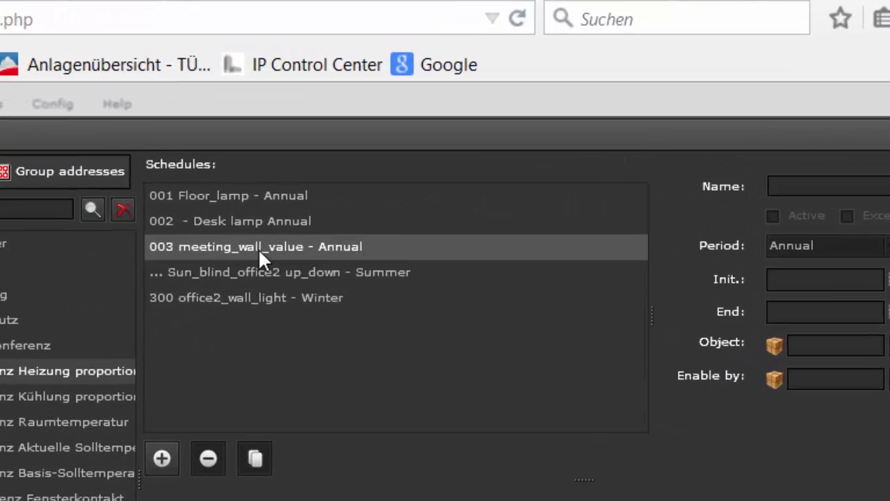
- Load the Sun_blind_office2 up_down - Summer schedule and try switching its Exception option on and off
click(248, 279)
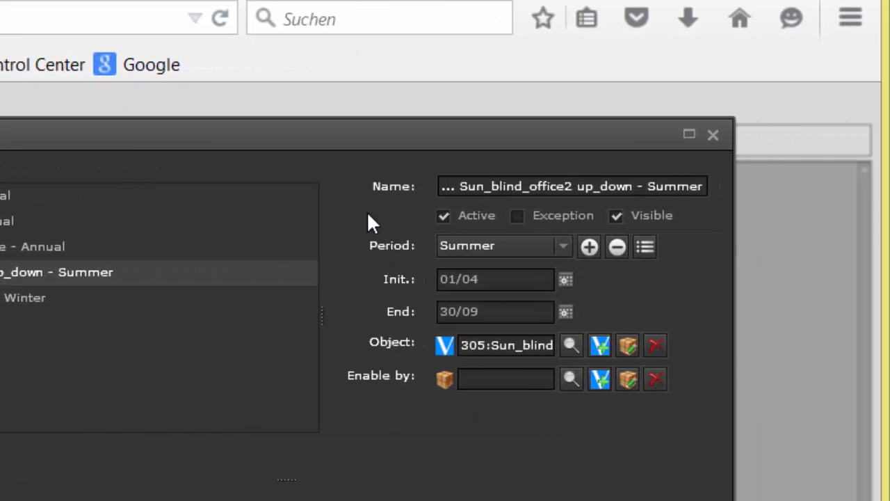
drag(459, 185, 571, 183)
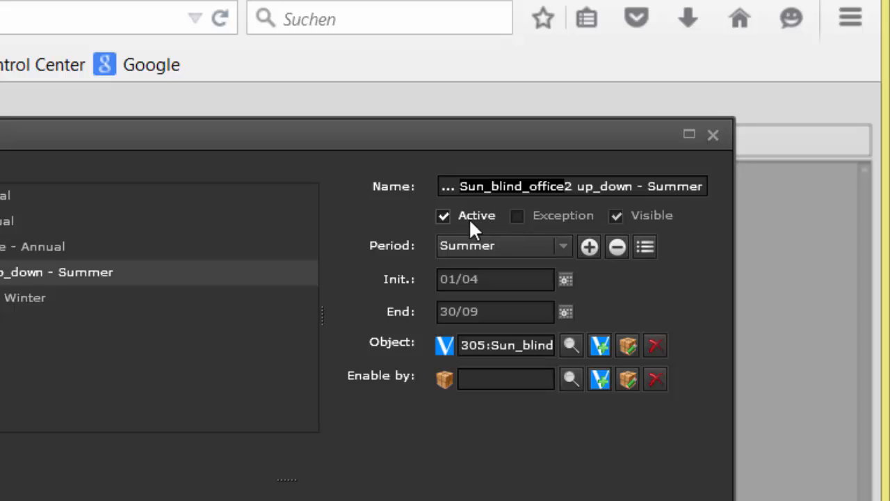
click(517, 217)
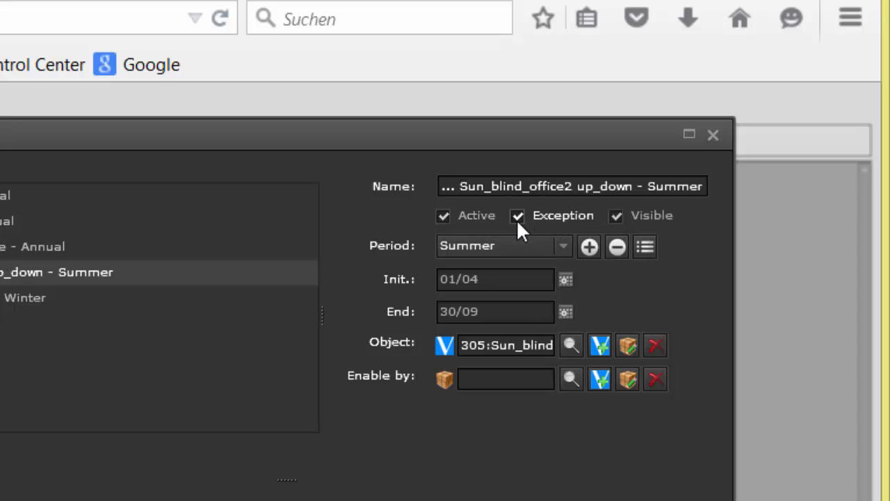
click(517, 217)
click(615, 216)
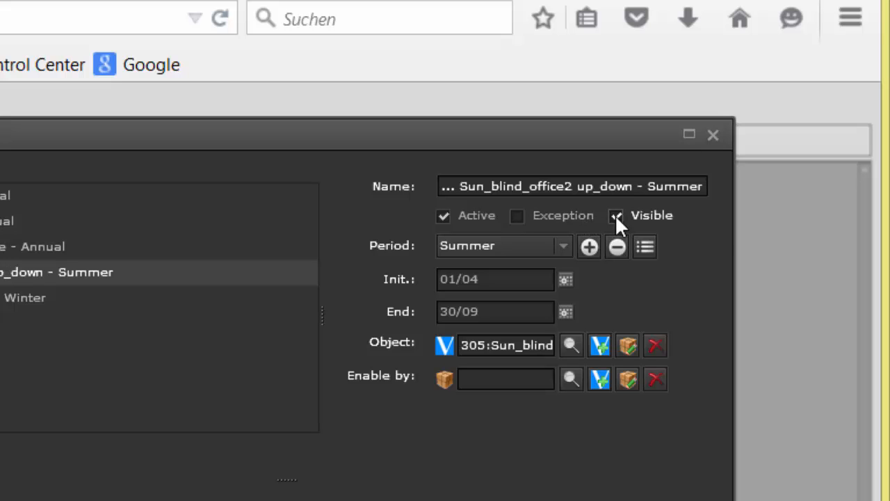
- View the selectable objects for the schedule's Object and Enable by settings without choosing any
click(571, 345)
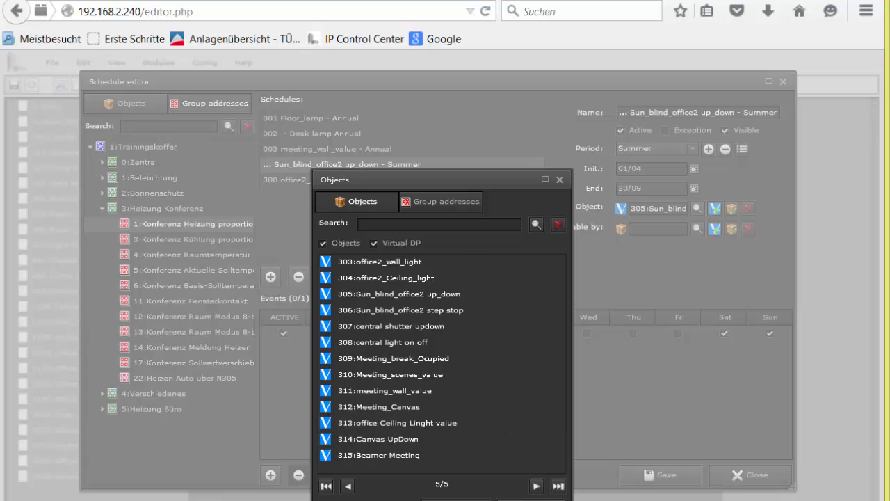
click(531, 499)
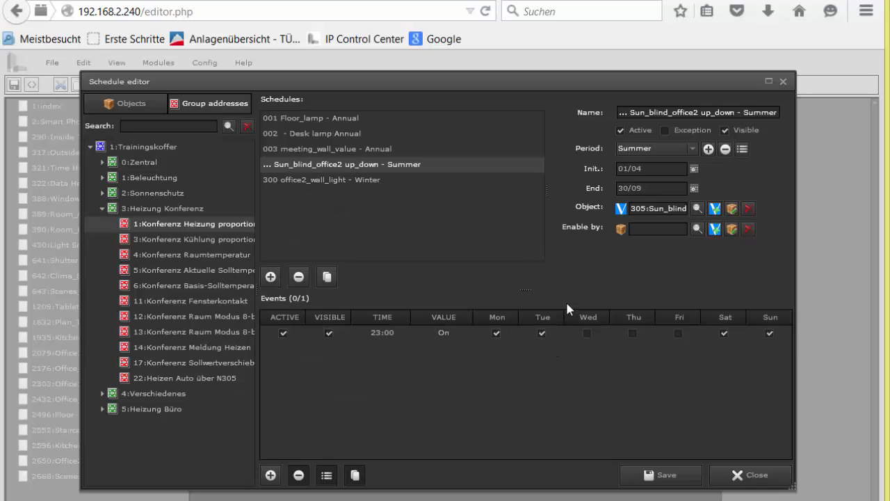
click(697, 228)
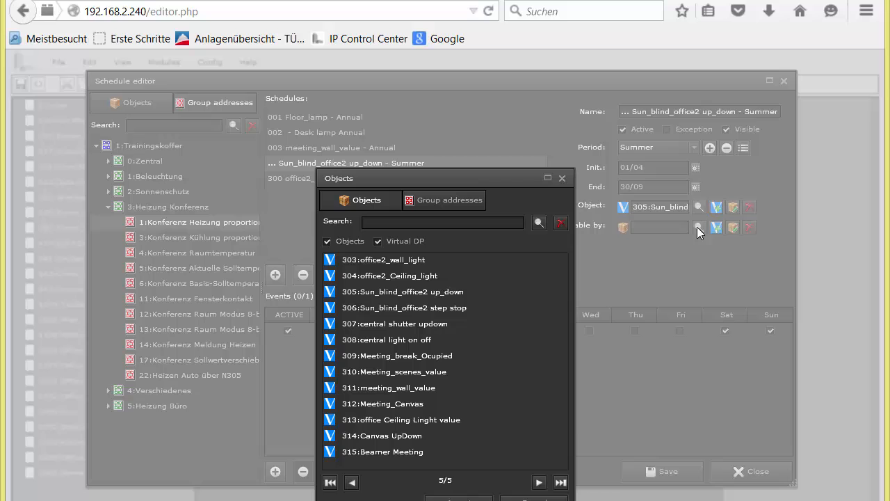
click(533, 498)
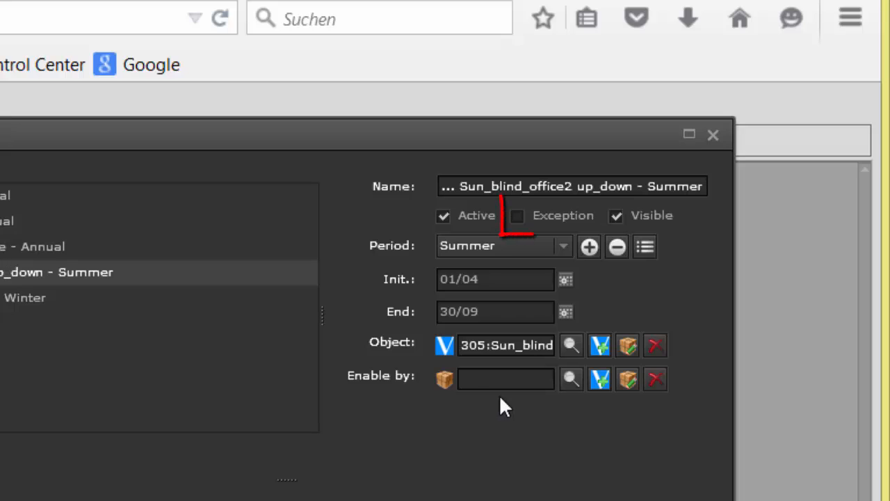
- Try the Exception option once more and add a new event to the Sun_blind_office2 up_down schedule
click(518, 215)
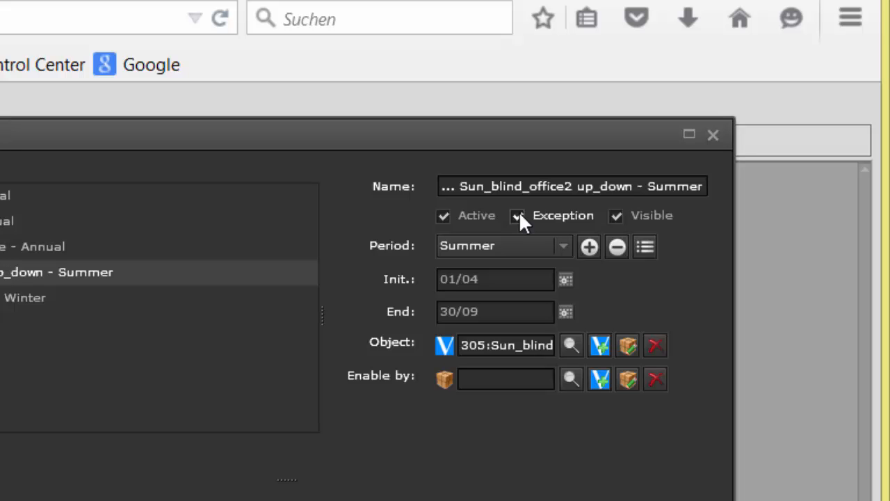
click(518, 215)
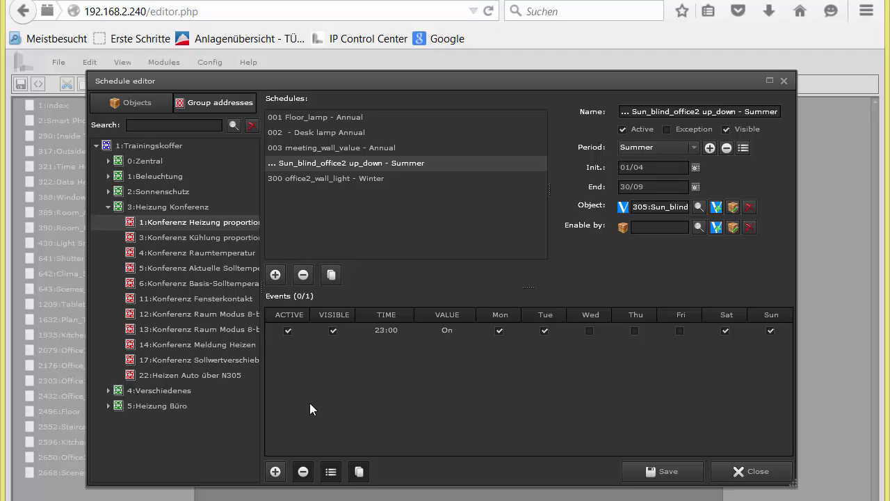
click(275, 472)
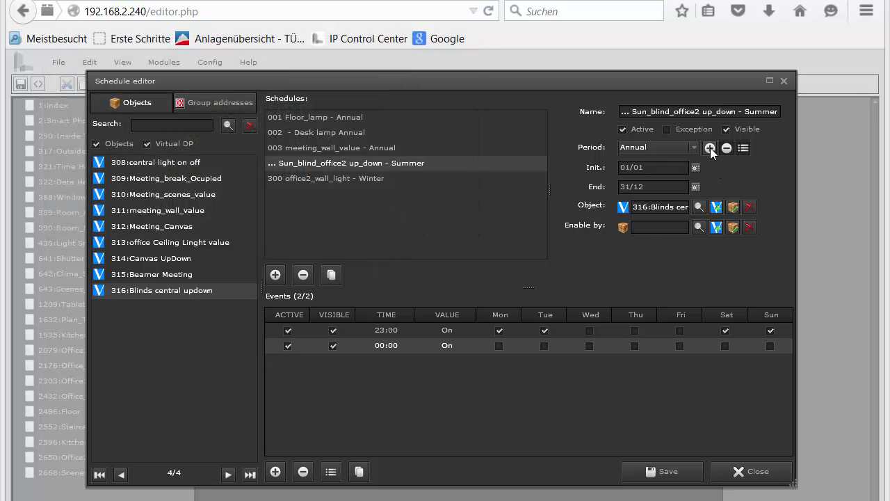
- Add a new period named Sumer with the start date 01/05
click(711, 148)
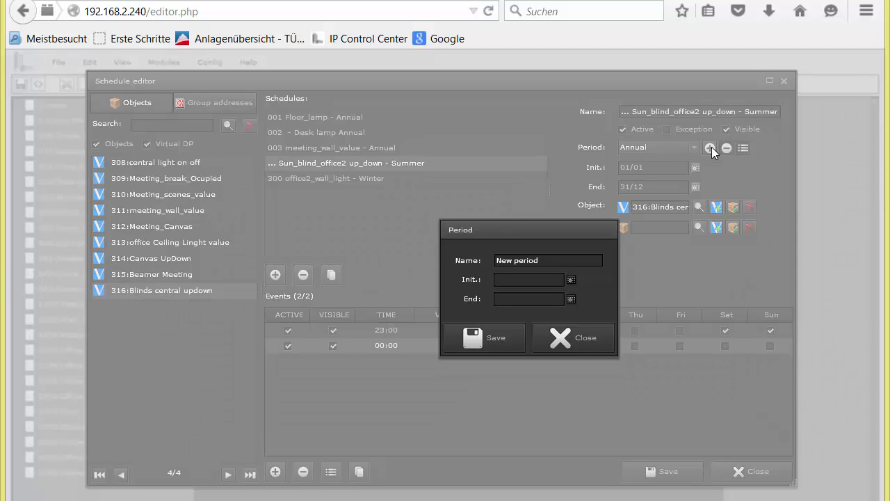
drag(549, 260, 466, 271)
text(Sumer)
click(571, 279)
click(575, 280)
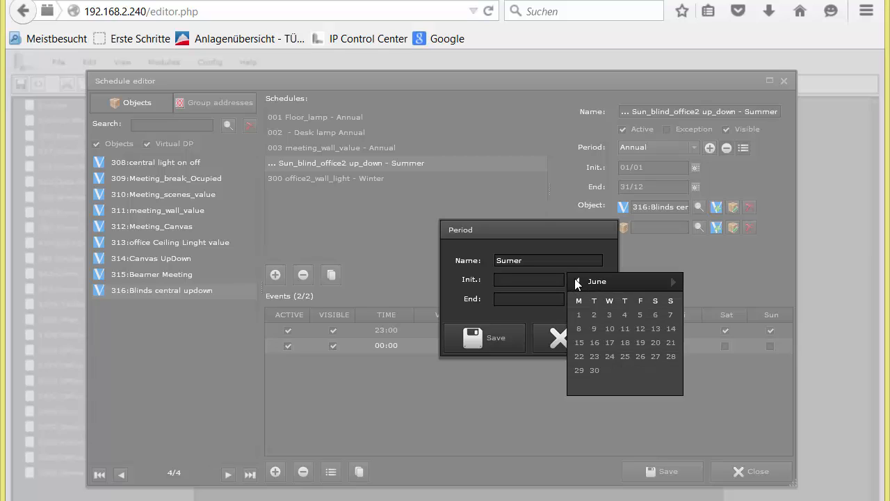
click(575, 281)
click(639, 313)
- Set the Sumer period's end date to 30/09 and save the period
click(571, 299)
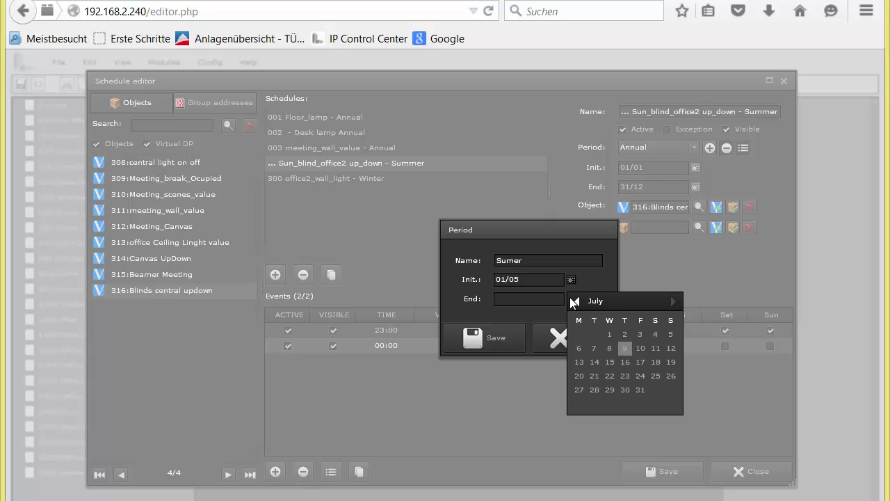
click(672, 302)
click(673, 302)
click(612, 388)
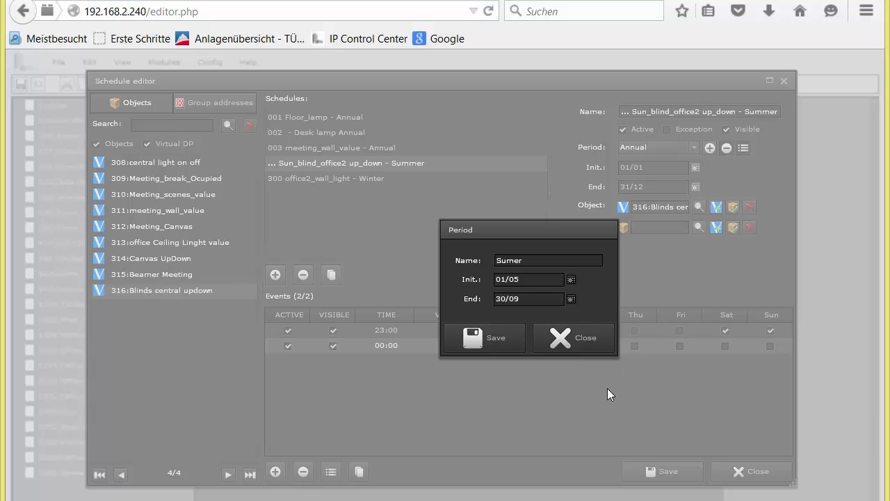
click(500, 342)
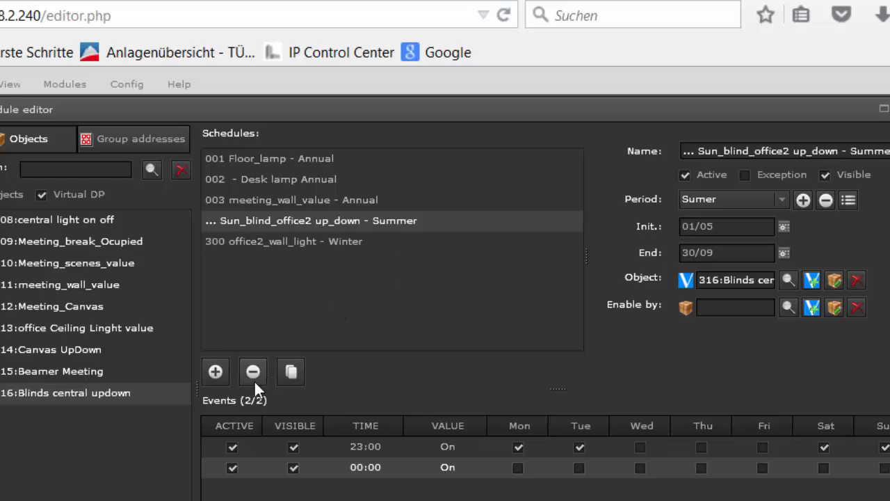
- Add a new schedule for the object 316:Blinds central updown and assign it the Sumer period
click(214, 372)
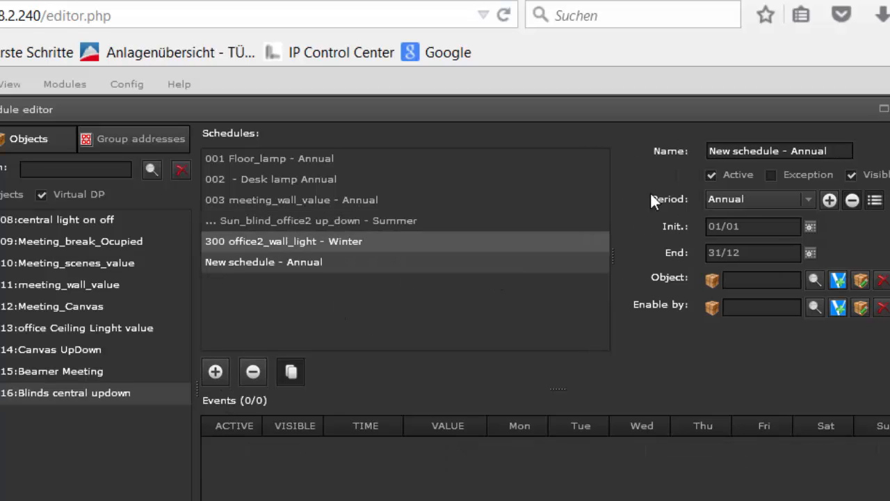
click(842, 151)
drag(842, 151, 673, 160)
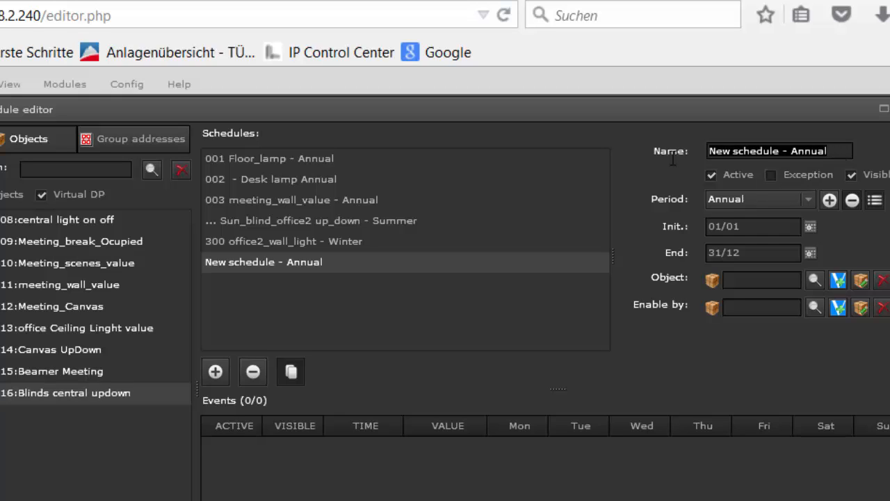
click(816, 280)
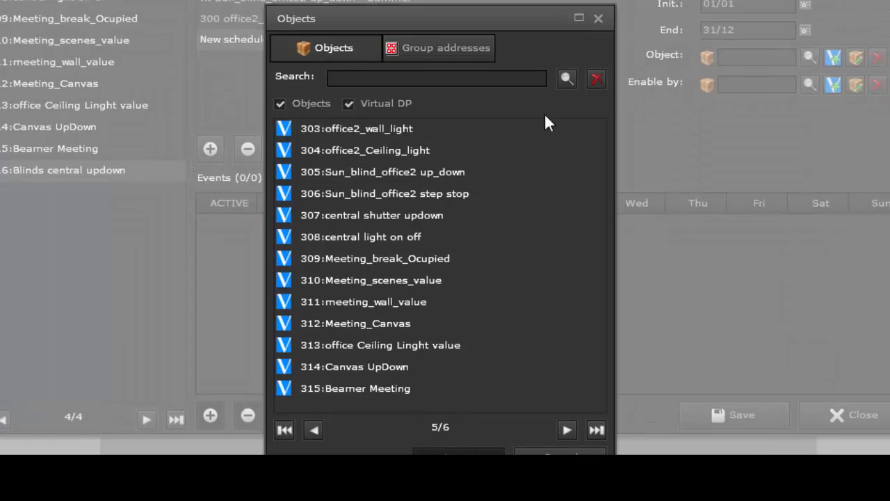
click(595, 430)
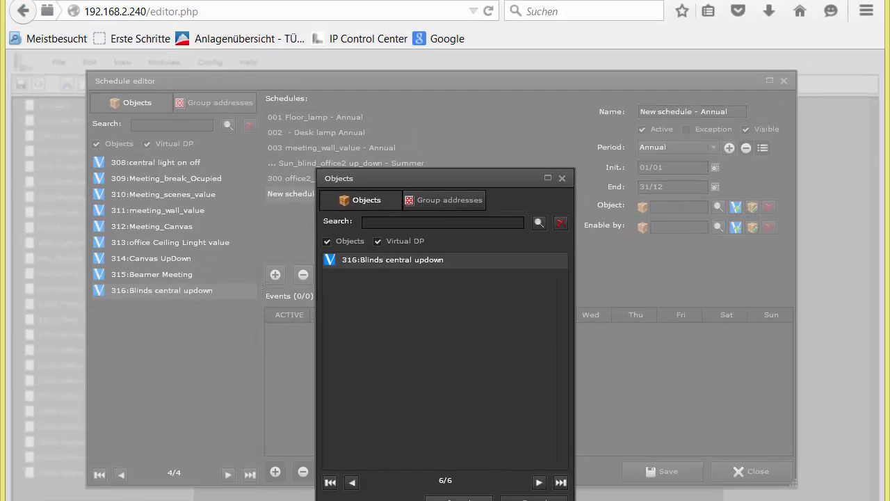
click(458, 498)
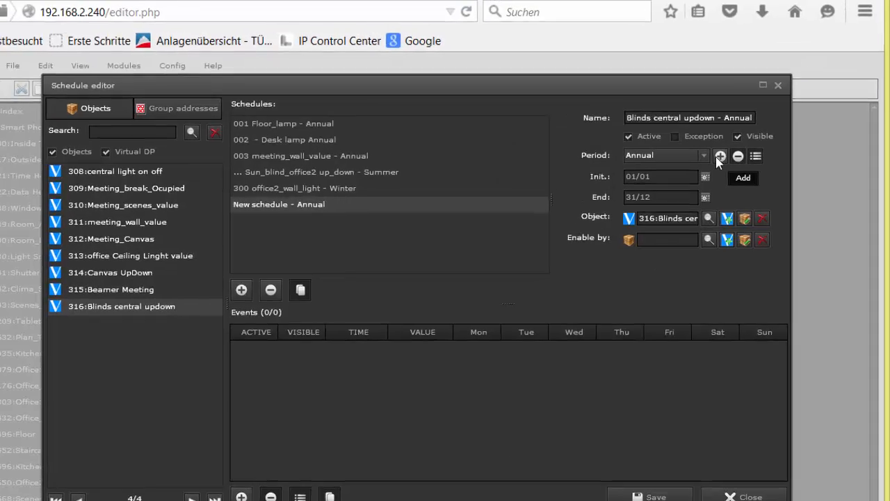
click(713, 148)
click(536, 314)
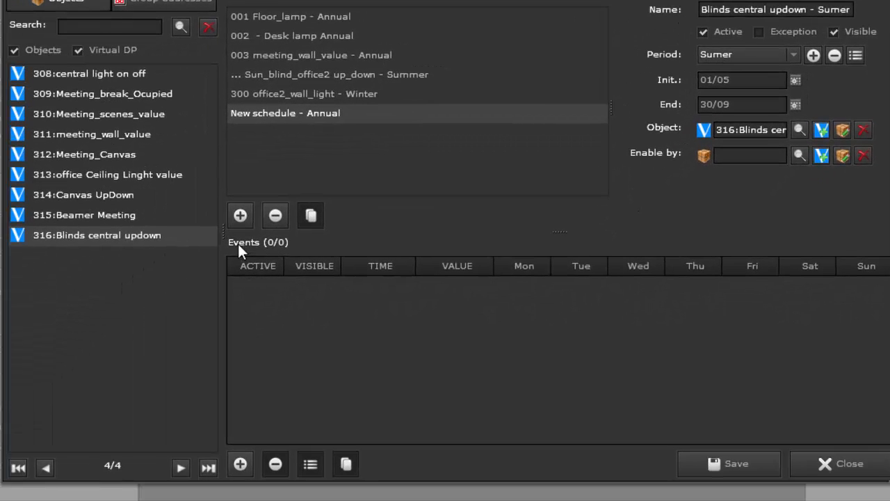
- Add an event to the new blinds schedule, saving the schedule, and set the event's time to 06:30
click(240, 462)
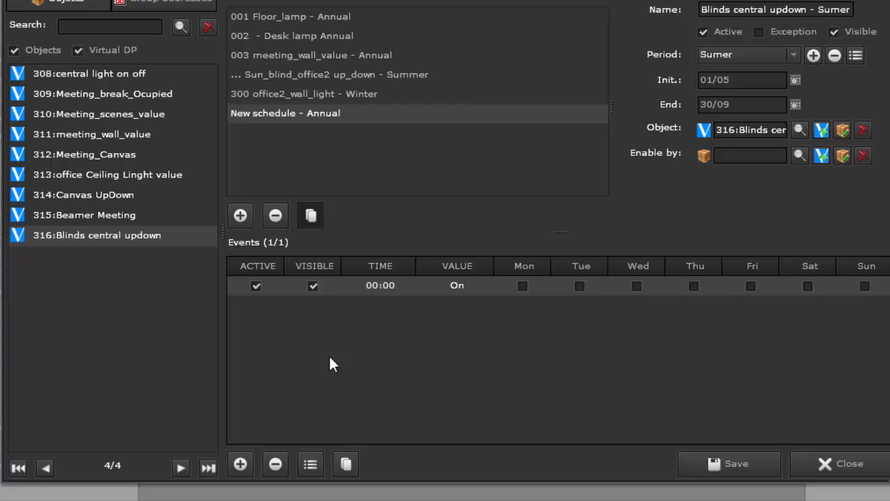
click(691, 467)
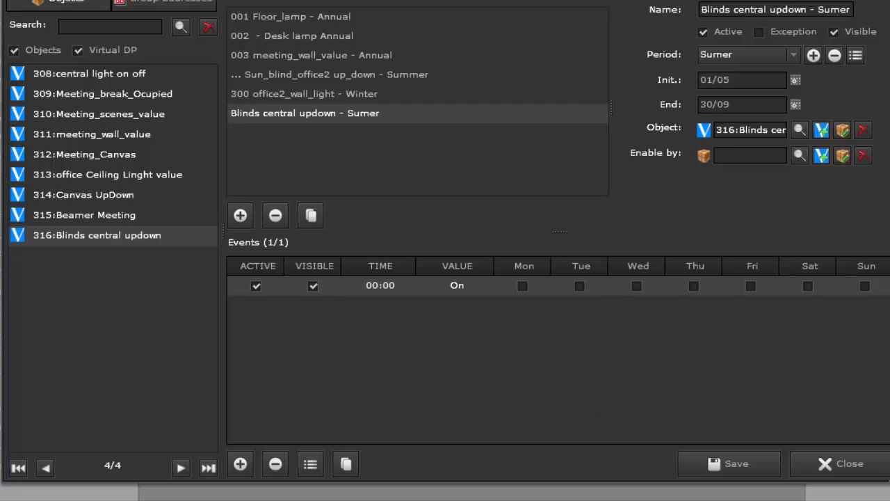
double_click(376, 286)
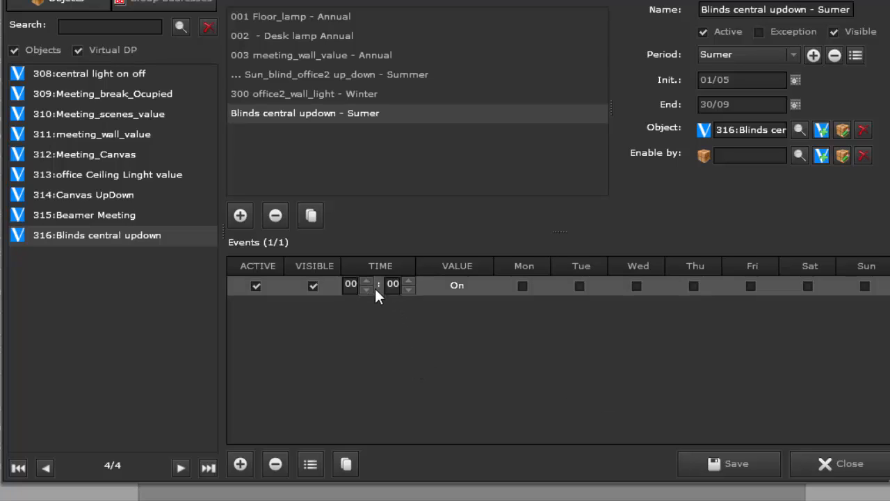
click(368, 280)
click(369, 280)
click(368, 280)
click(368, 279)
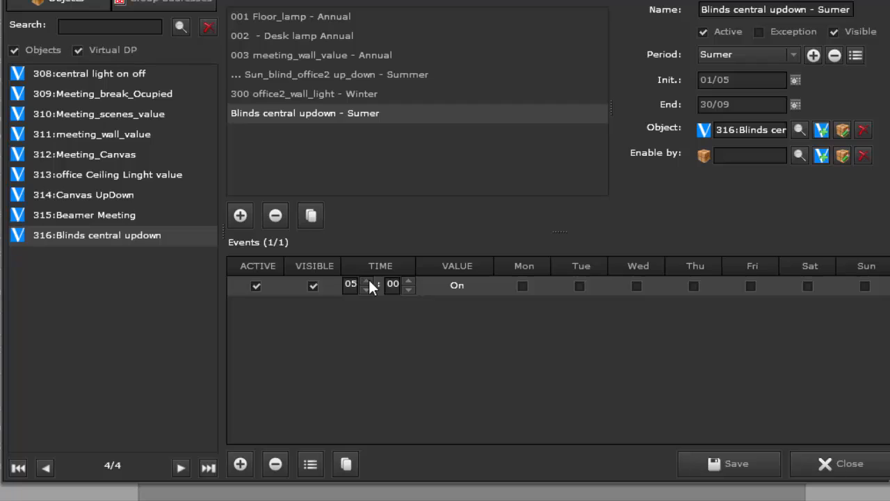
click(408, 289)
- Set the 06:30 event's value to Off and enable it for Monday through Saturday
double_click(456, 284)
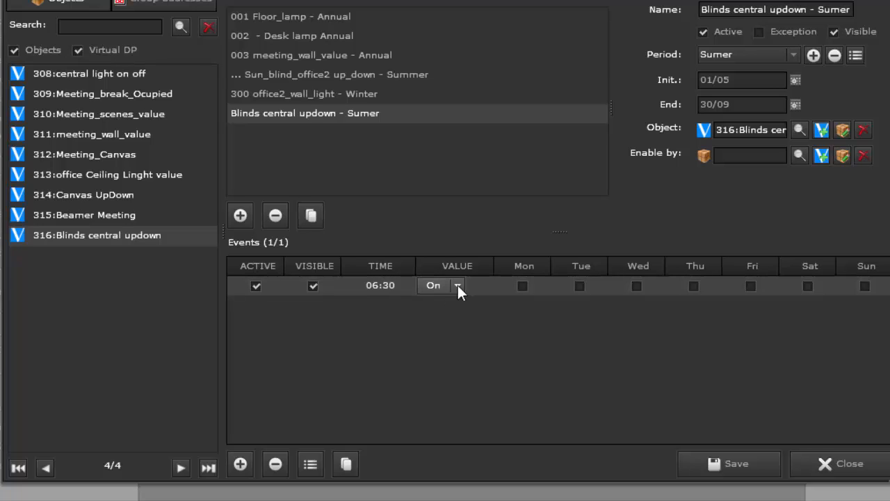
click(458, 285)
click(446, 319)
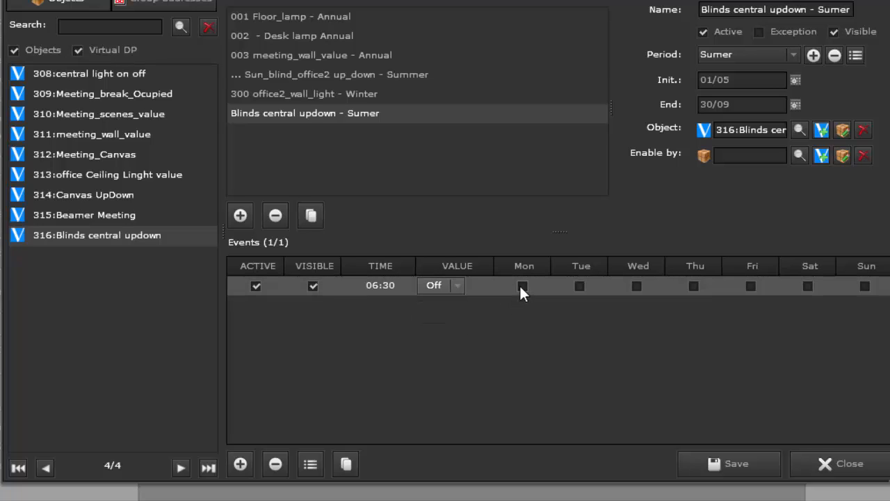
click(522, 286)
click(580, 286)
click(636, 286)
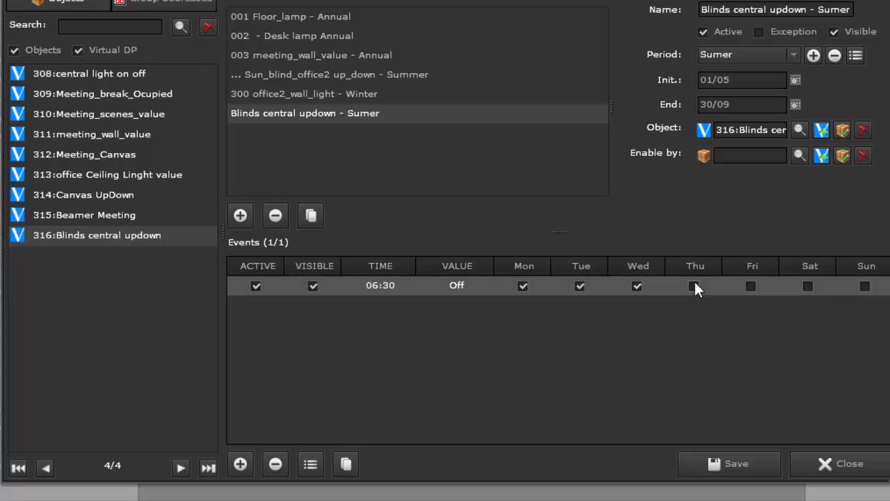
click(694, 286)
- Duplicate the 06:30 event and set the copy's time to 08:00
click(346, 465)
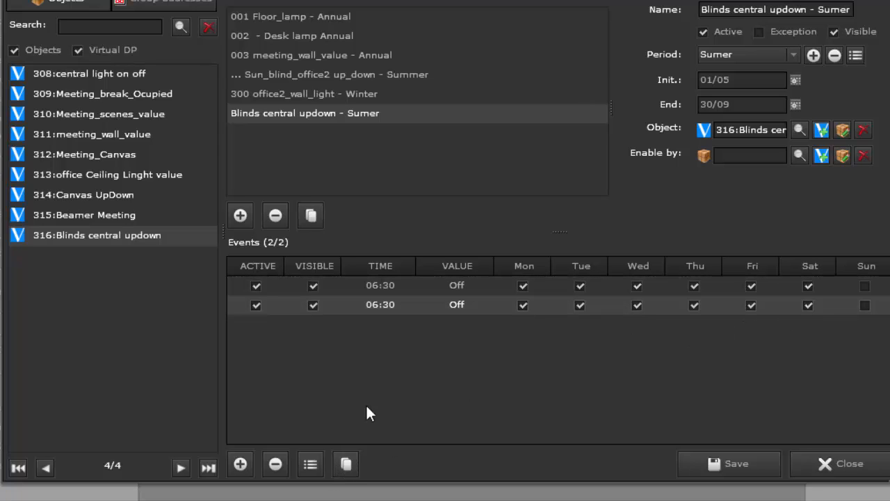
double_click(377, 304)
click(367, 299)
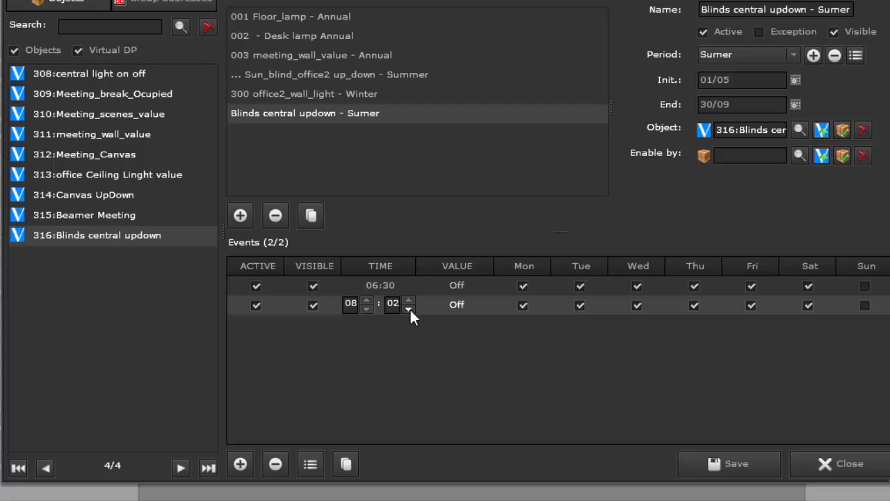
click(410, 309)
- Disable the 08:00 event for Monday through Saturday and enable it for Sunday
click(529, 306)
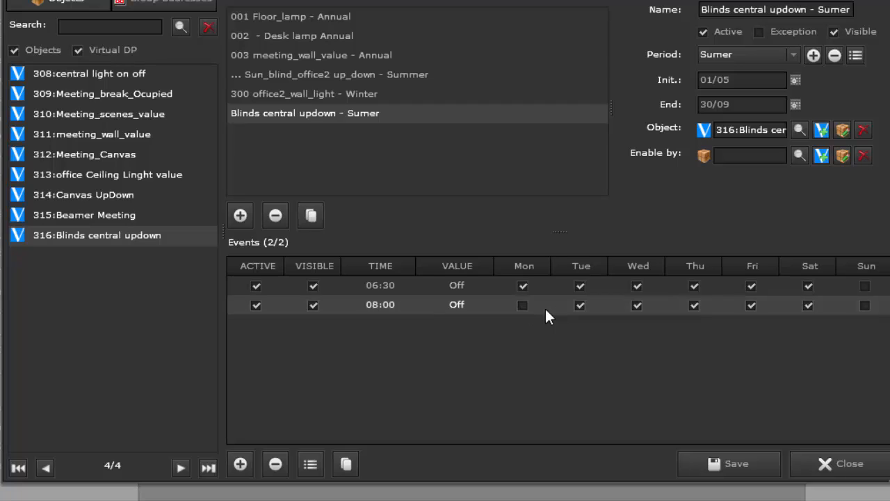
click(581, 306)
click(637, 306)
click(695, 306)
click(807, 306)
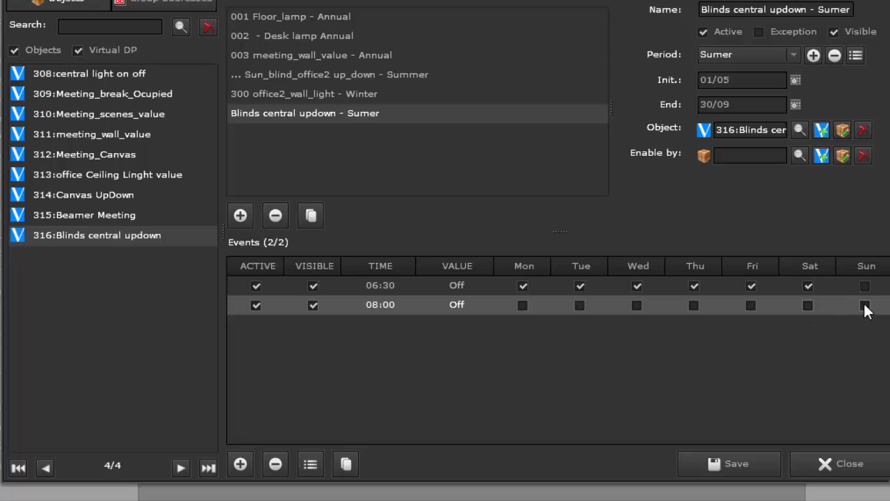
click(864, 305)
- Duplicate the Sunday 08:00 event and set the copy's time to 21:00 and its value to On
click(346, 464)
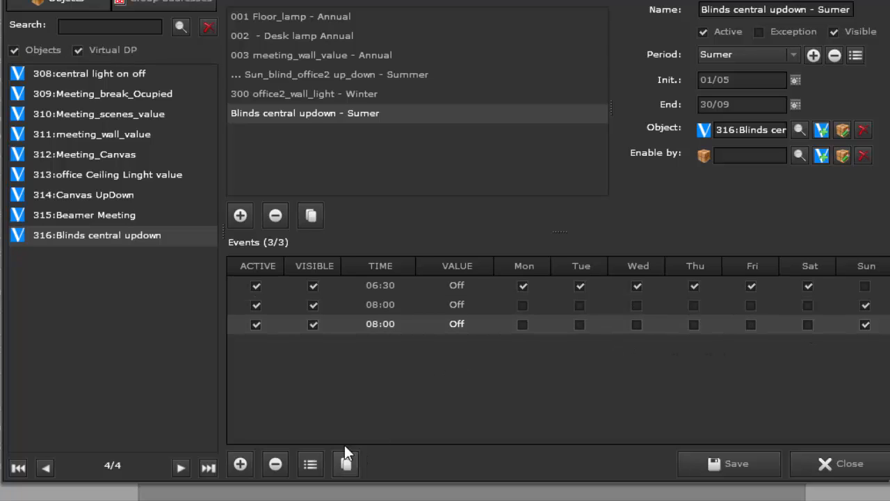
double_click(374, 324)
click(366, 328)
double_click(460, 323)
click(458, 326)
click(444, 343)
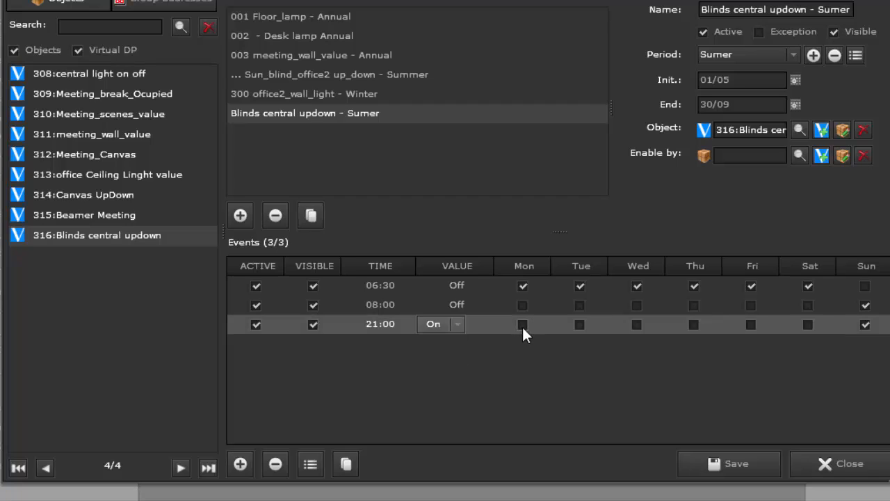
- Enable the 21:00 event for Monday through Saturday as well and save the schedule
click(578, 323)
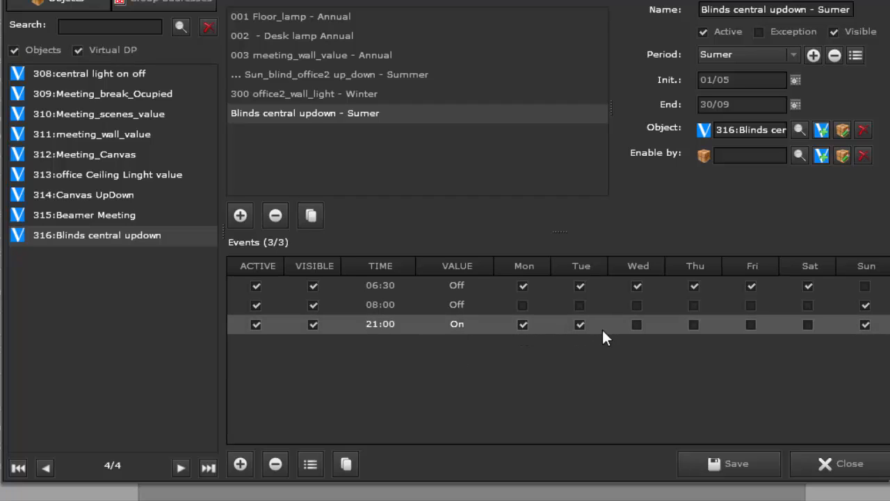
click(636, 324)
click(695, 327)
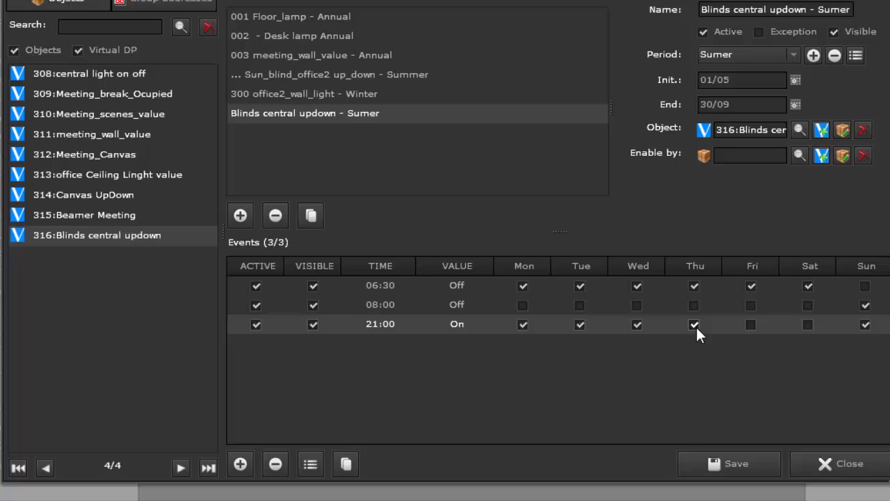
click(750, 324)
click(808, 325)
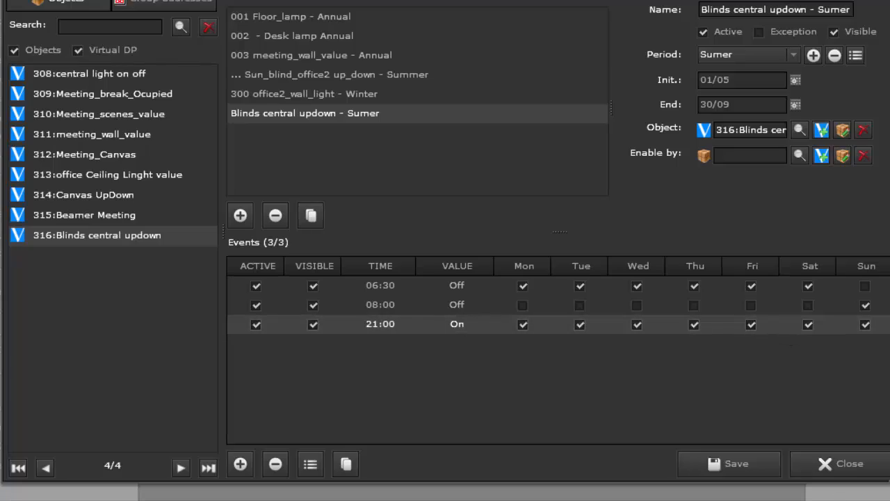
click(736, 466)
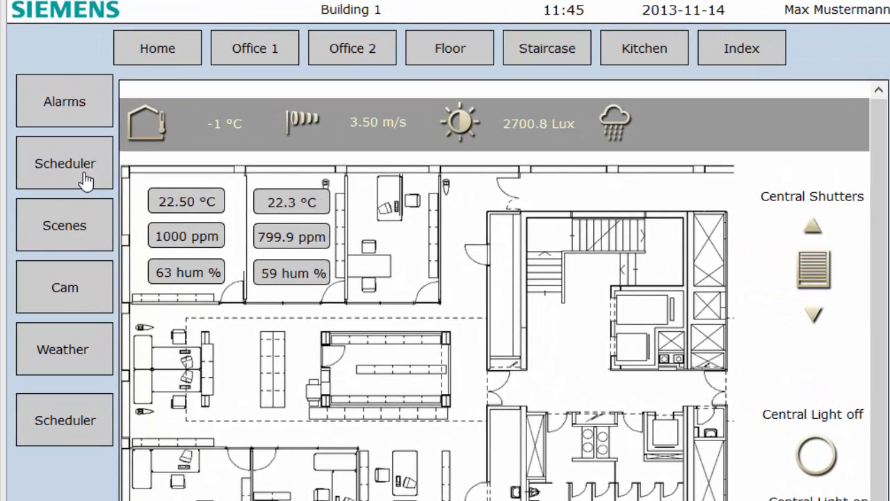
- In the Siemens building visualization, view the schedules list both embedded in the page and on its own, ending with the embedded view
click(85, 180)
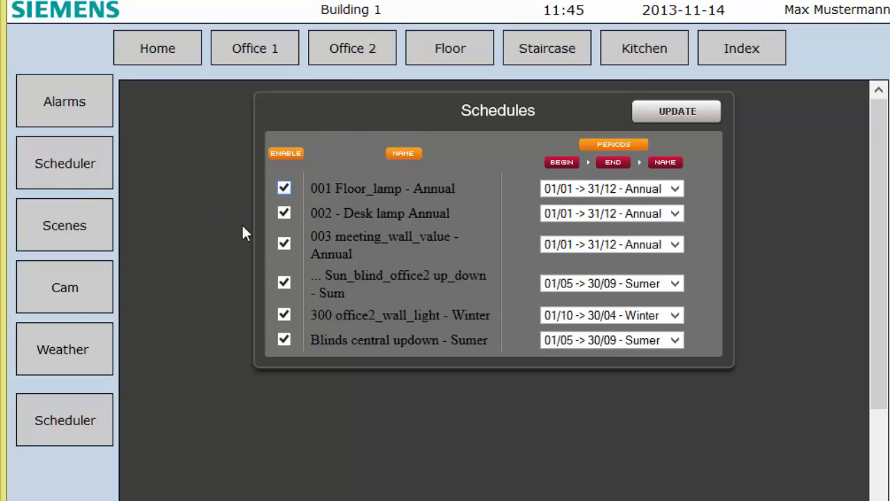
click(90, 434)
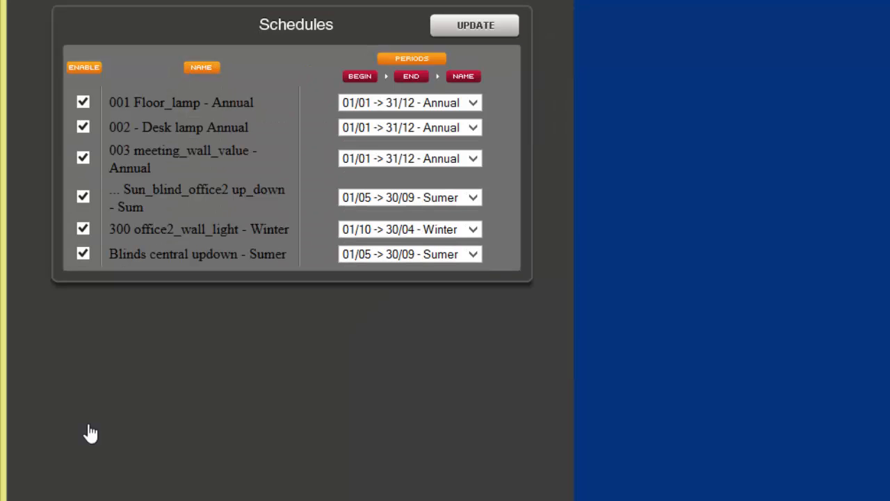
click(113, 27)
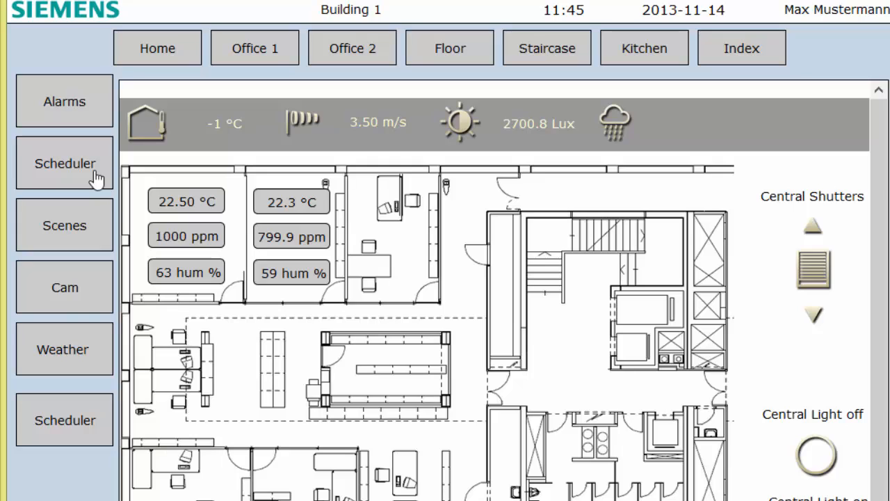
click(99, 183)
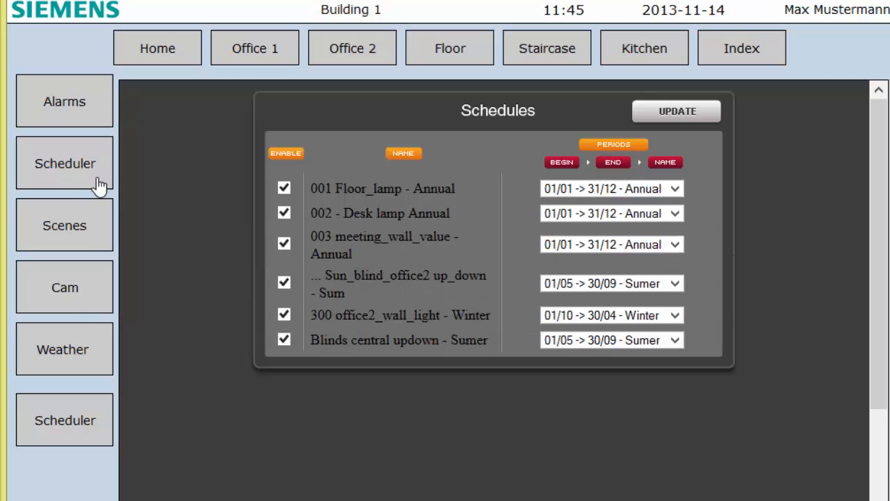
- Check the period choices for the Blinds central updown - Sumer schedule and open its timed events
click(563, 340)
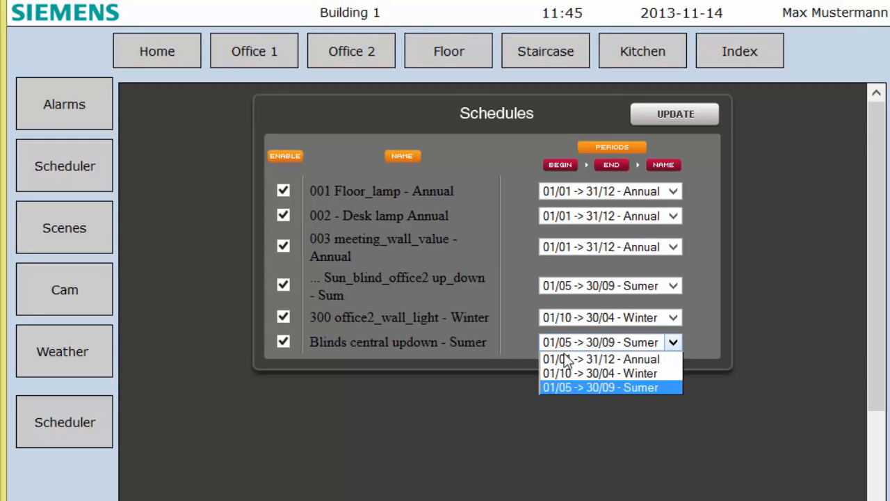
click(463, 342)
click(412, 341)
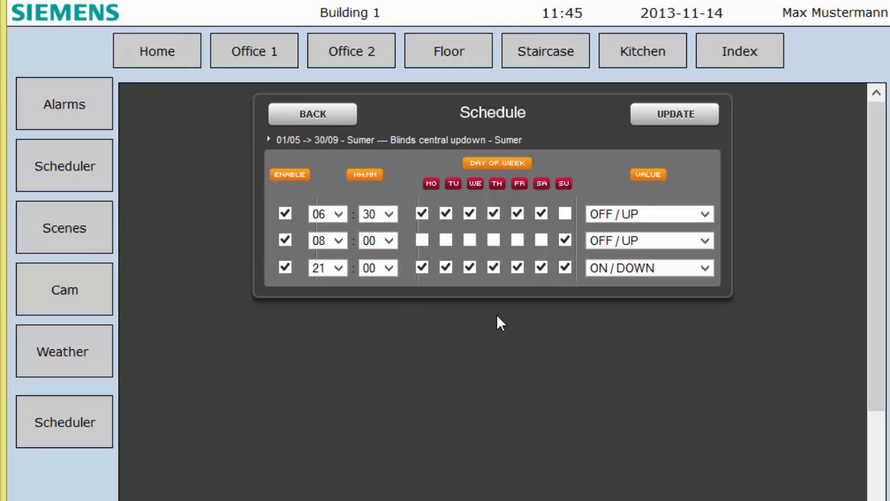
- Try moving Monday and Tuesday from the 06:30 event to the 08:00 event, go back without updating, and reopen the blinds schedule
click(422, 241)
click(445, 241)
click(447, 213)
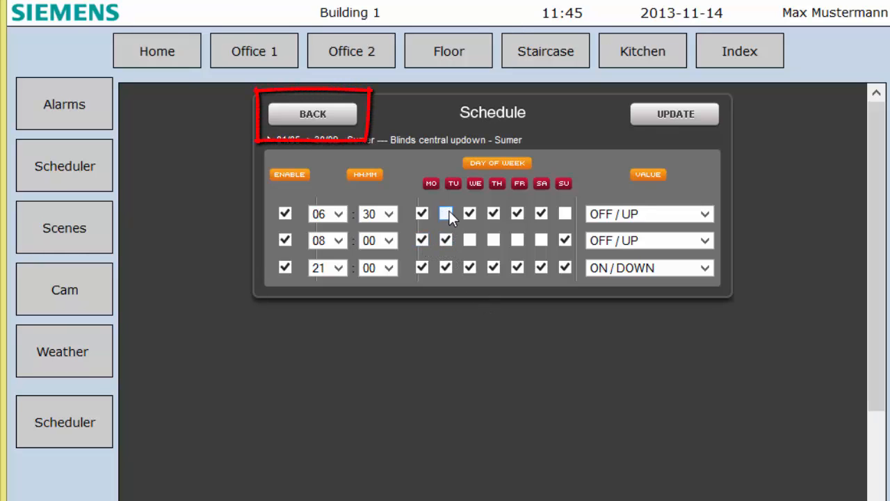
click(422, 214)
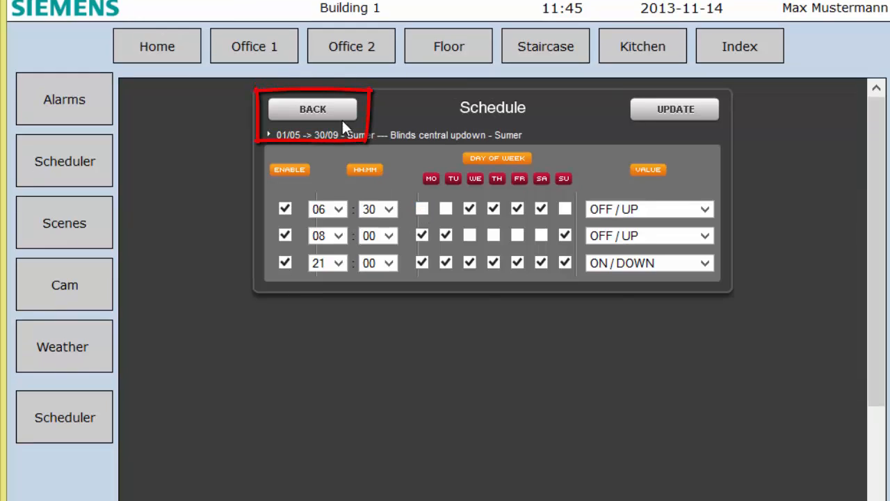
click(334, 112)
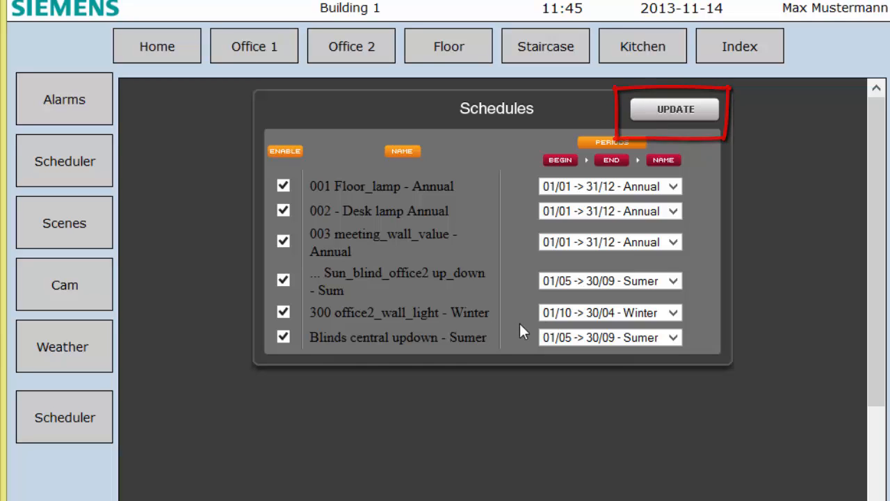
click(405, 337)
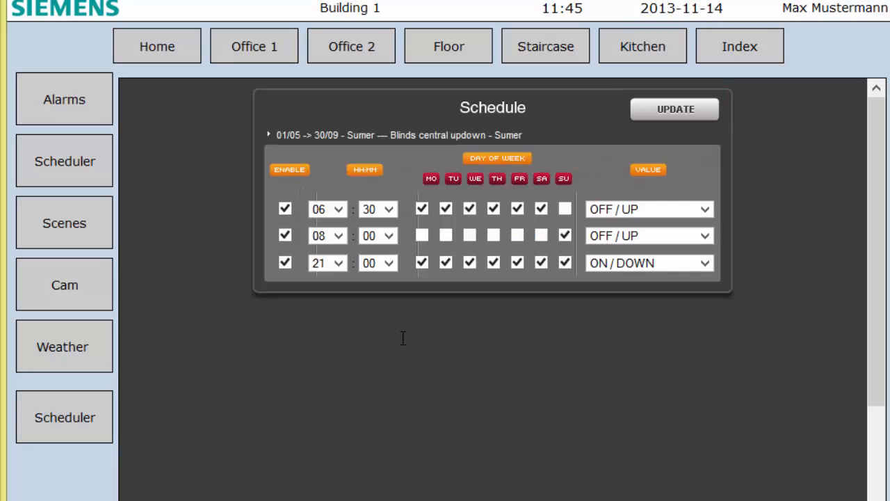